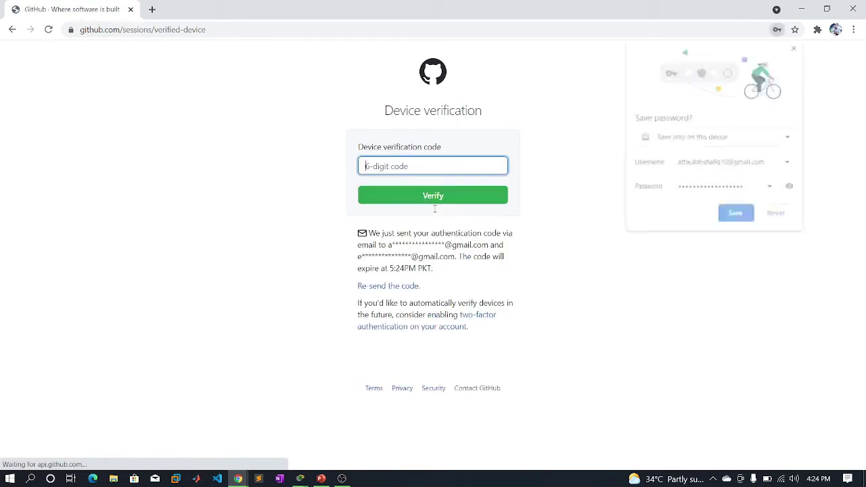
# - Dismiss the save-password offer and complete GitHub device verification with the emailed verification code
pyautogui.click(738, 224)
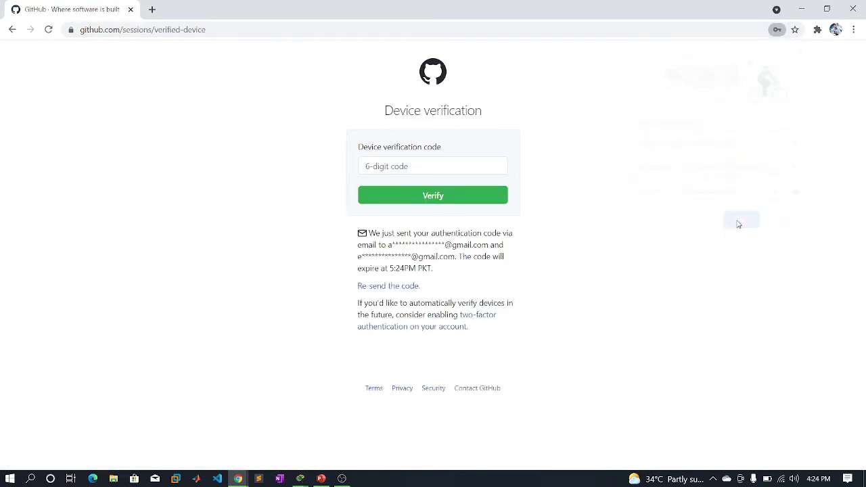
pyautogui.click(427, 197)
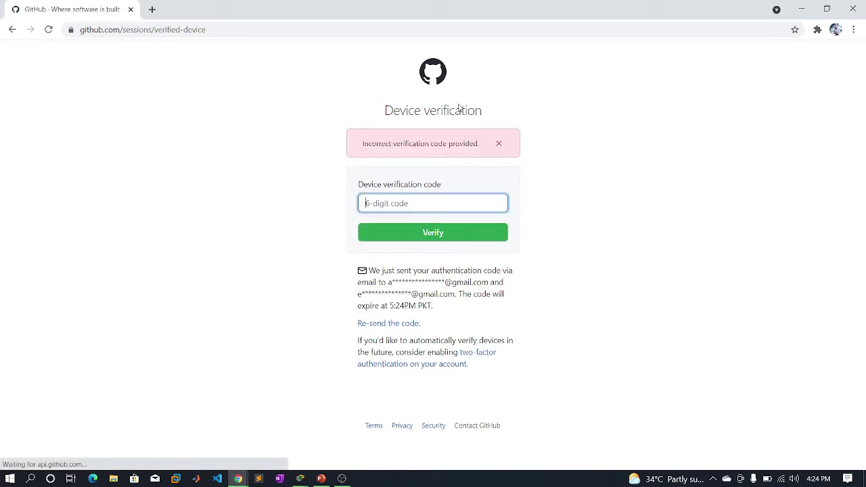
pyautogui.click(152, 9)
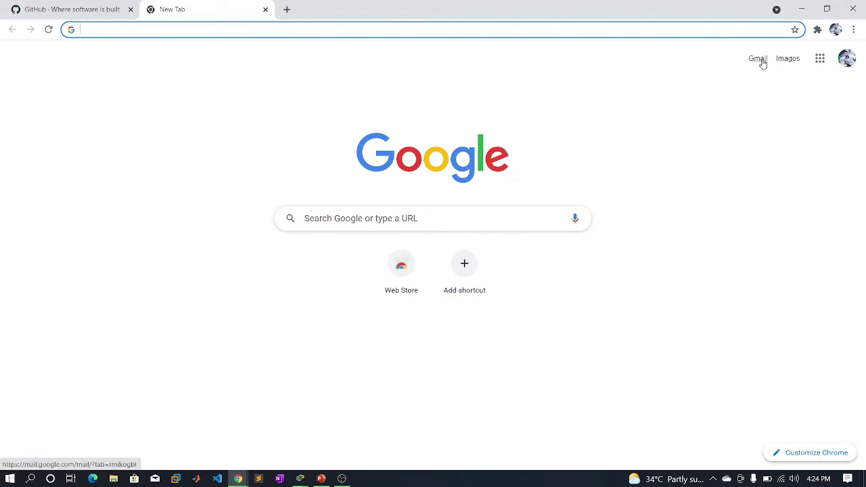
pyautogui.click(102, 10)
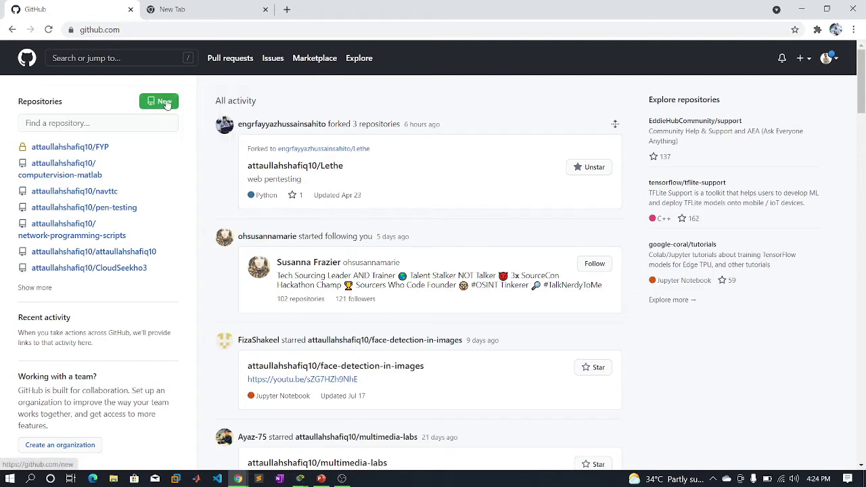
# - Start a new repository and name it navttc
pyautogui.click(165, 103)
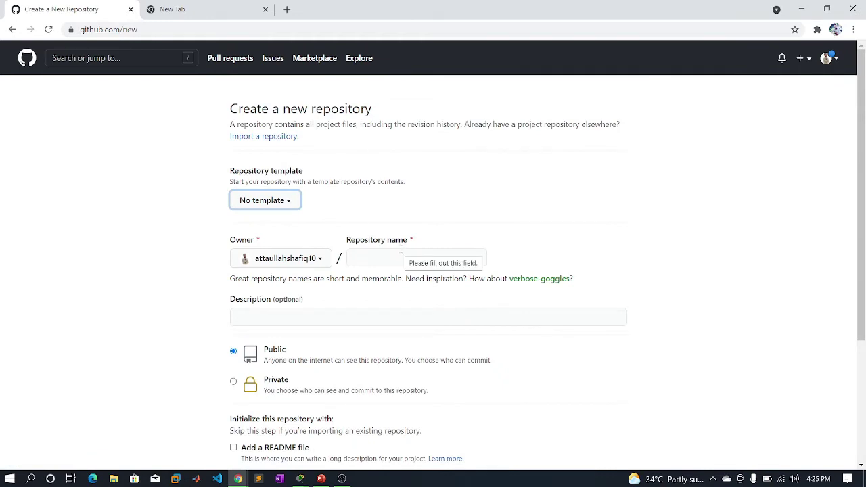
pyautogui.click(371, 264)
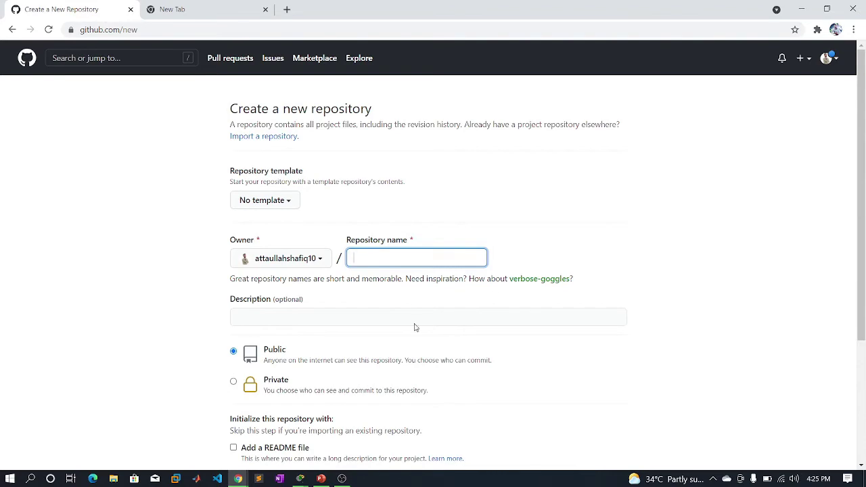
pyautogui.scroll(-3, 445, 291)
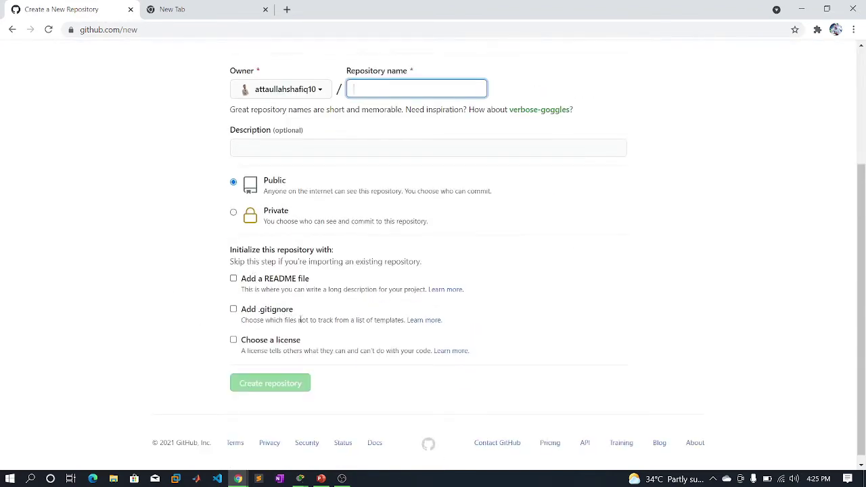
pyautogui.scroll(3, 299, 318)
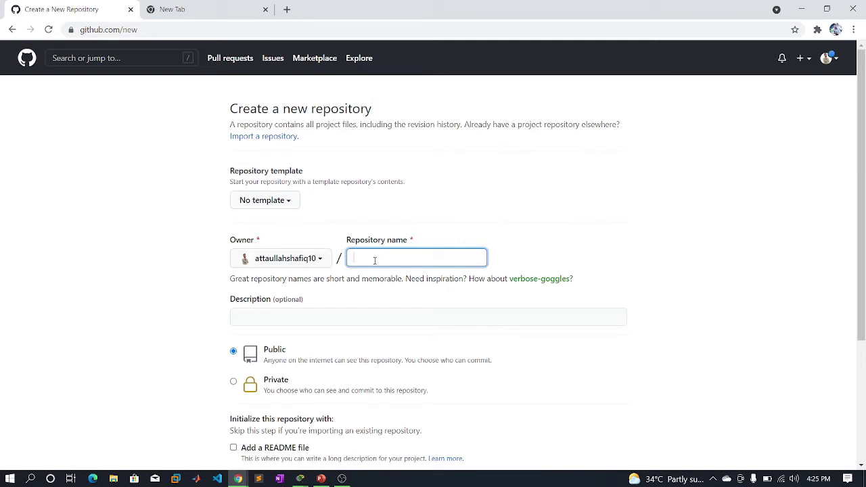
pyautogui.write('navtt')
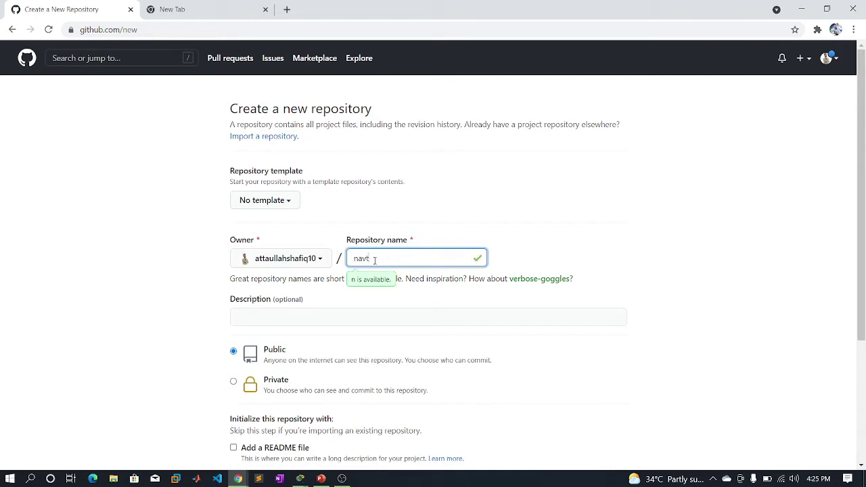
pyautogui.write('c')
# - Add the description 'navttc material' and include a README file
pyautogui.click(311, 313)
pyautogui.write('n')
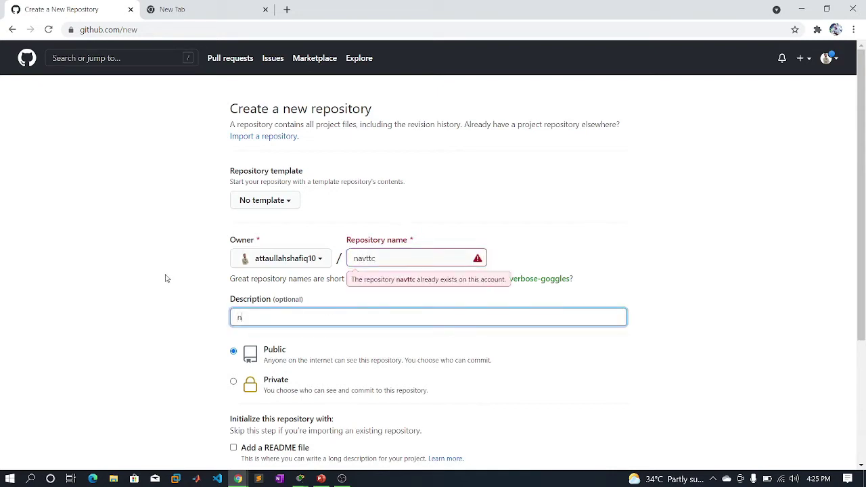
pyautogui.write('avttc material')
pyautogui.scroll(-3, 229, 267)
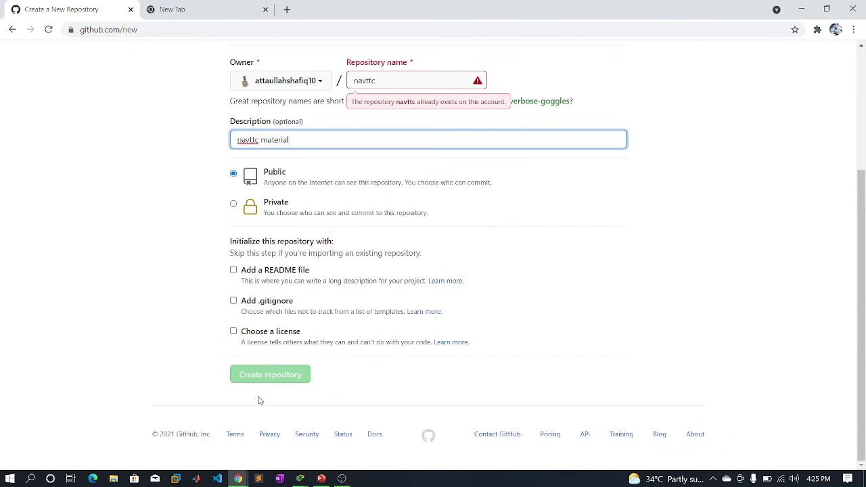
pyautogui.click(234, 270)
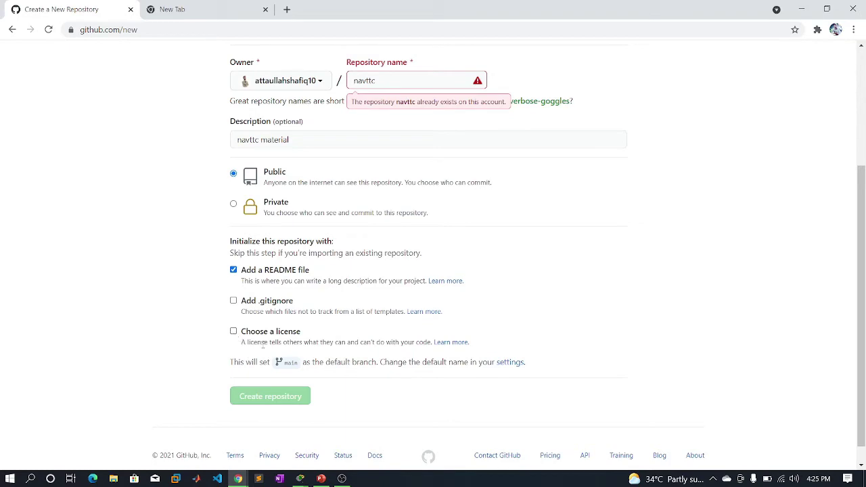
# - Add an MIT License to the new repository
pyautogui.click(233, 331)
pyautogui.click(293, 363)
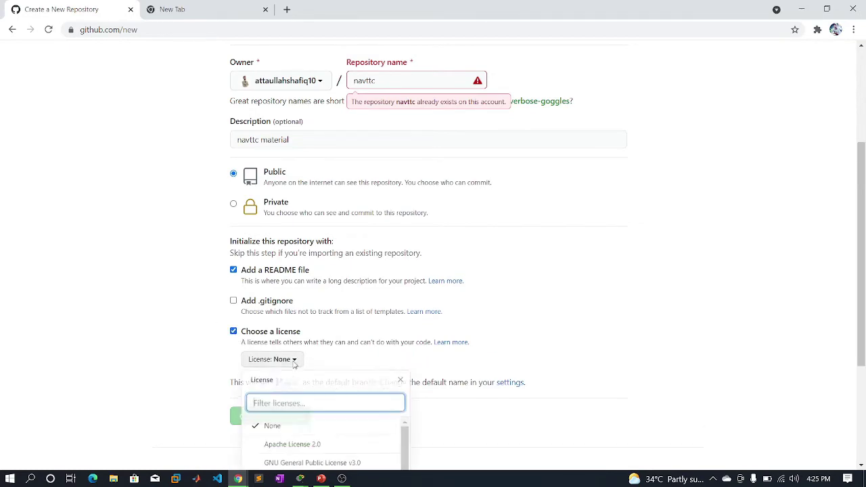
pyautogui.scroll(-3, 332, 401)
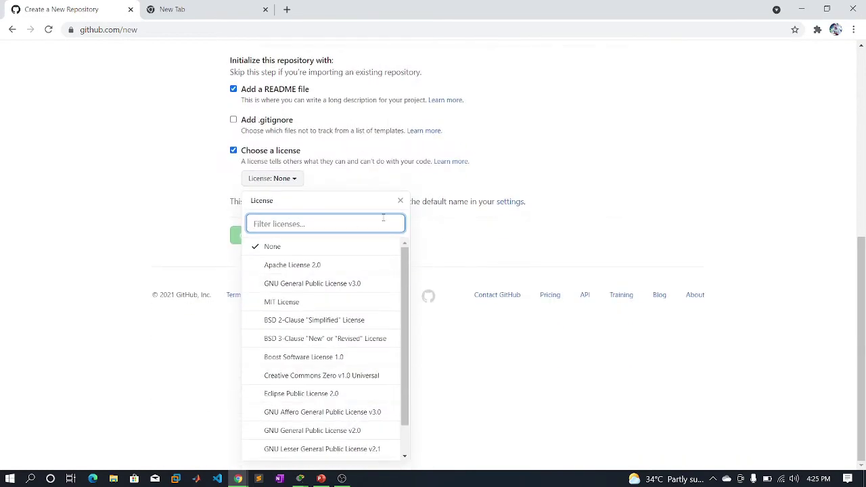
pyautogui.click(304, 306)
pyautogui.click(269, 317)
pyautogui.scroll(-2, 310, 383)
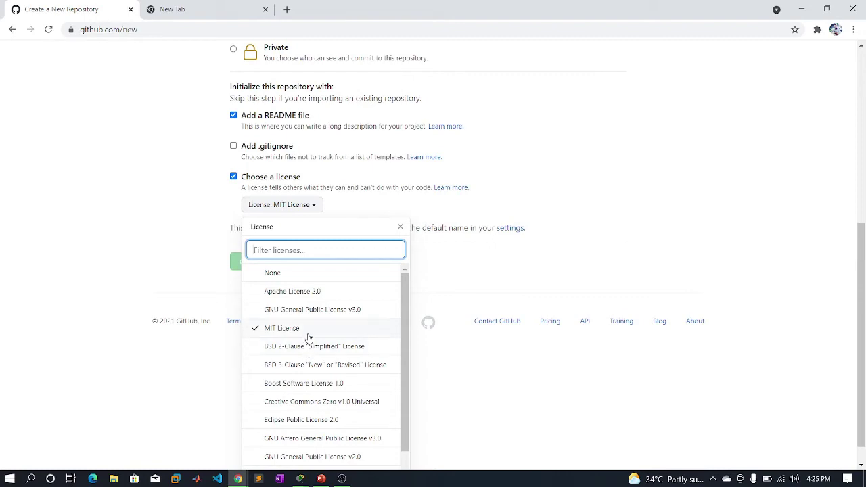
pyautogui.click(184, 280)
pyautogui.scroll(2, 184, 280)
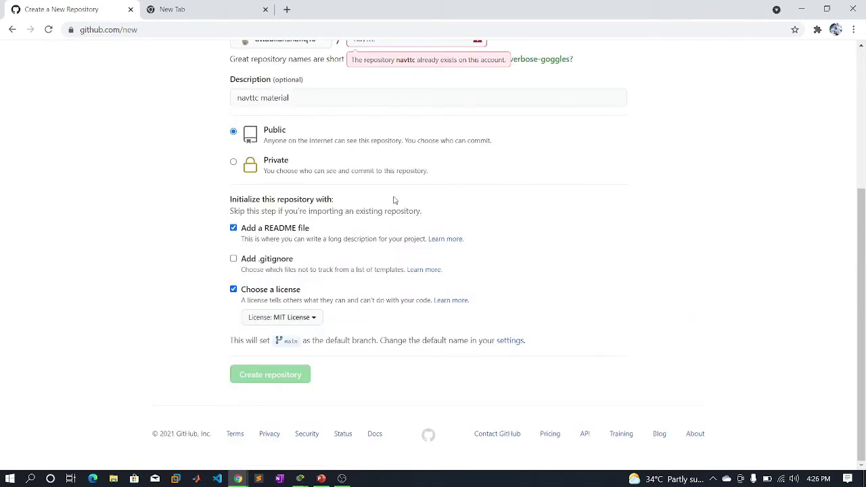
pyautogui.scroll(4, 406, 264)
# - Rename the repository to navttc2 and create it
pyautogui.click(413, 257)
pyautogui.moveTo(412, 258); pyautogui.dragTo(325, 259)
pyautogui.click(378, 258)
pyautogui.moveTo(379, 258); pyautogui.dragTo(347, 257)
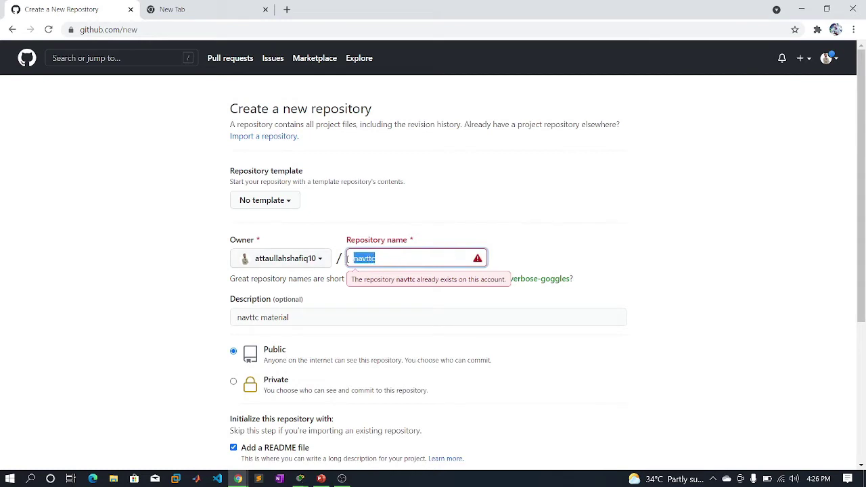
pyautogui.click(384, 260)
pyautogui.write('2')
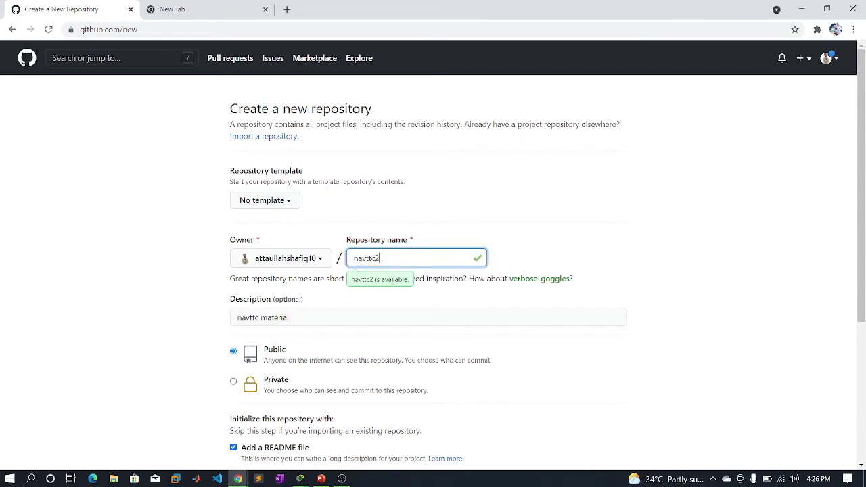
pyautogui.scroll(-2, 412, 250)
pyautogui.scroll(-2, 373, 354)
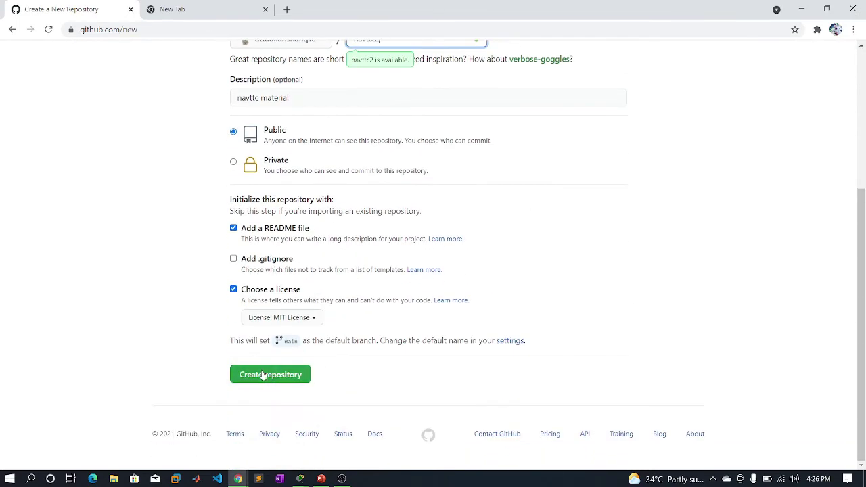
pyautogui.click(262, 374)
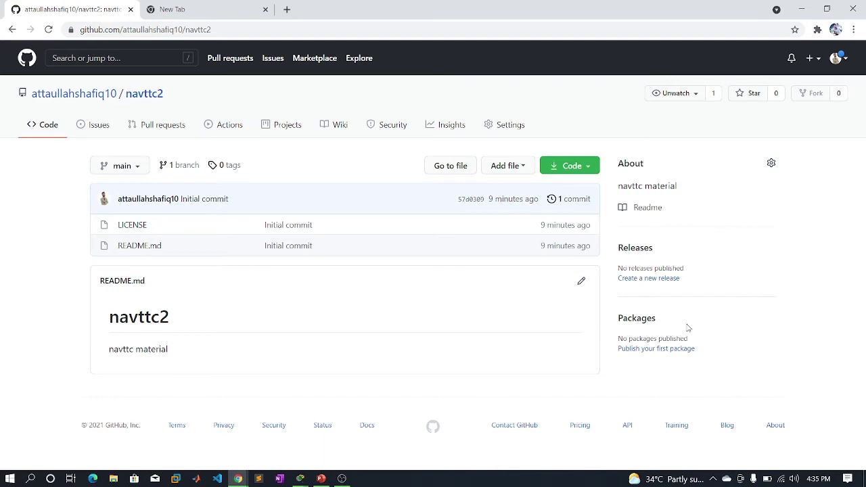
# - Minimise both Chrome windows to reveal the Windows desktop
pyautogui.click(802, 8)
pyautogui.click(804, 10)
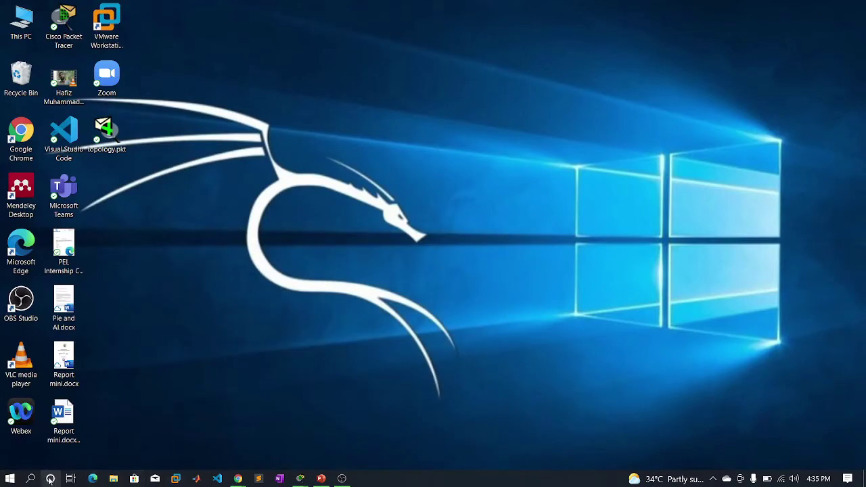
# - Create a new text document on the desktop and rename it main.py
pyautogui.rightClick(387, 215)
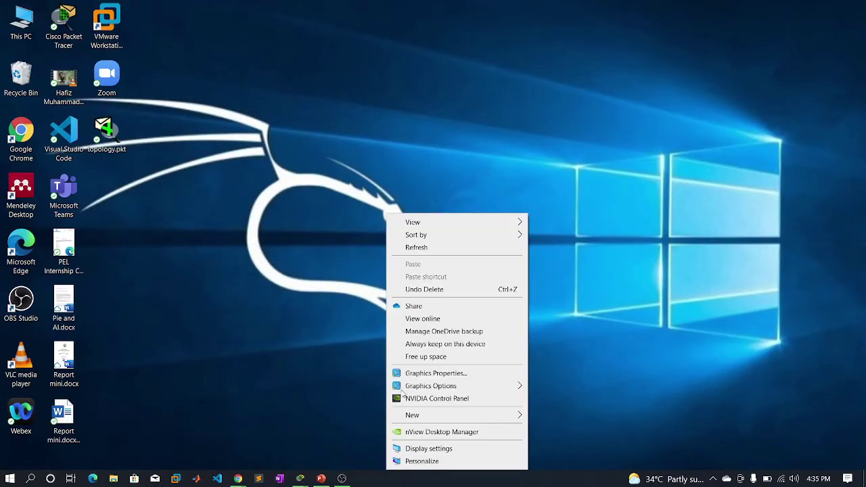
pyautogui.moveTo(419, 414)
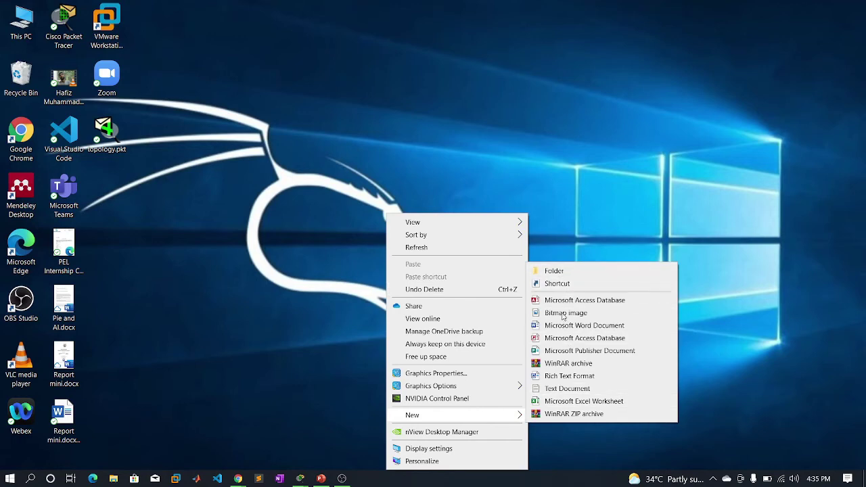
pyautogui.click(567, 388)
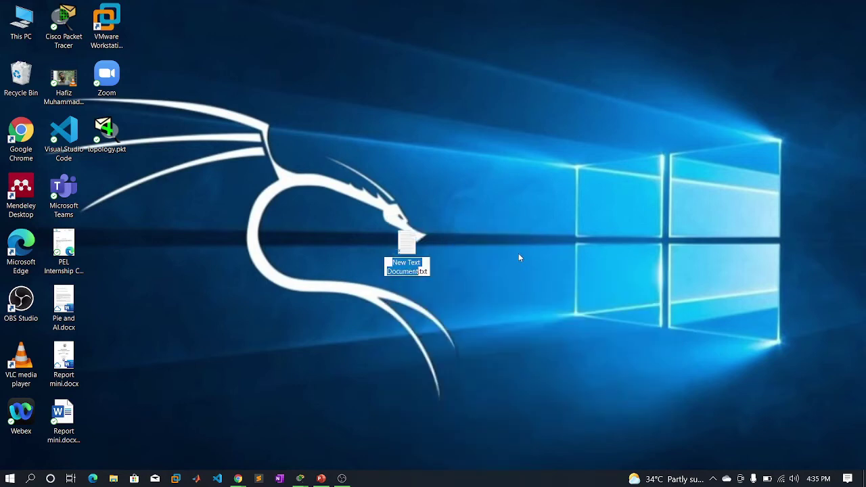
pyautogui.hotkey('ctrl', 'a')
pyautogui.write('mai')
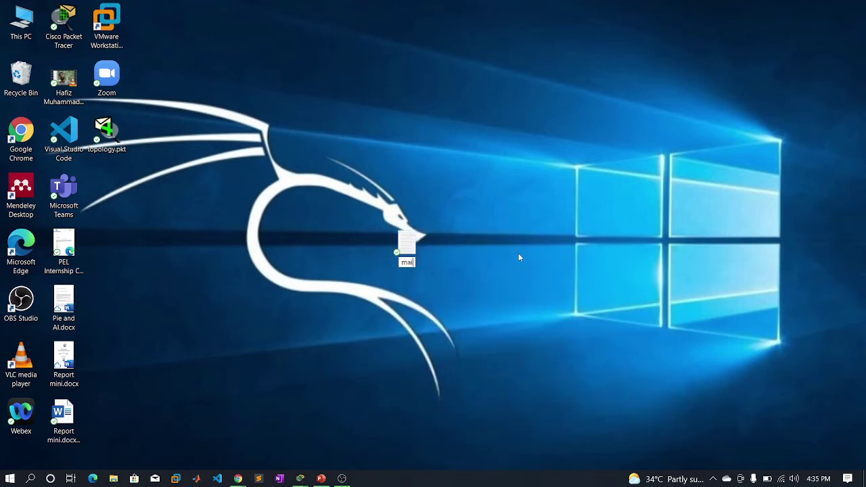
pyautogui.write('n.py')
pyautogui.press('Return')
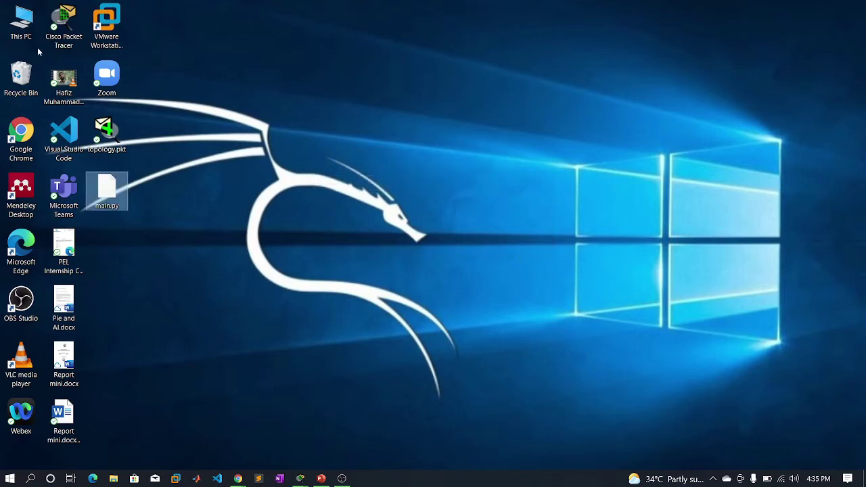
# - Open main.py with Notepad via Open with > More apps
pyautogui.rightClick(122, 174)
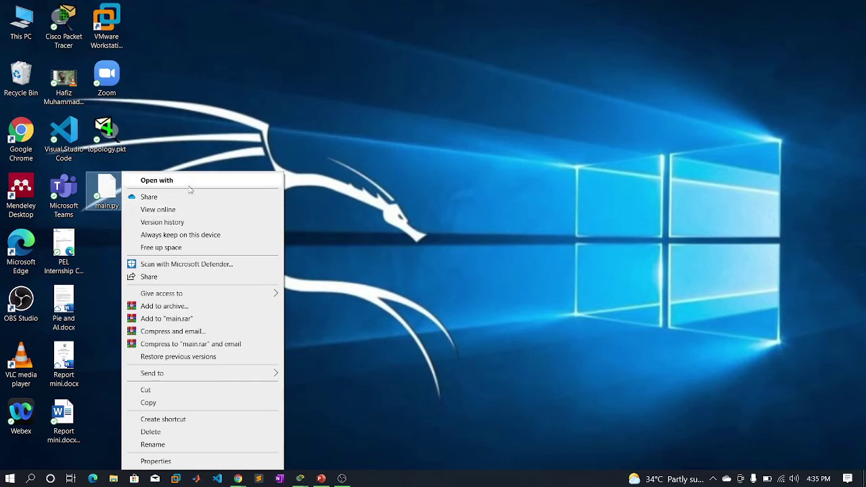
pyautogui.click(157, 180)
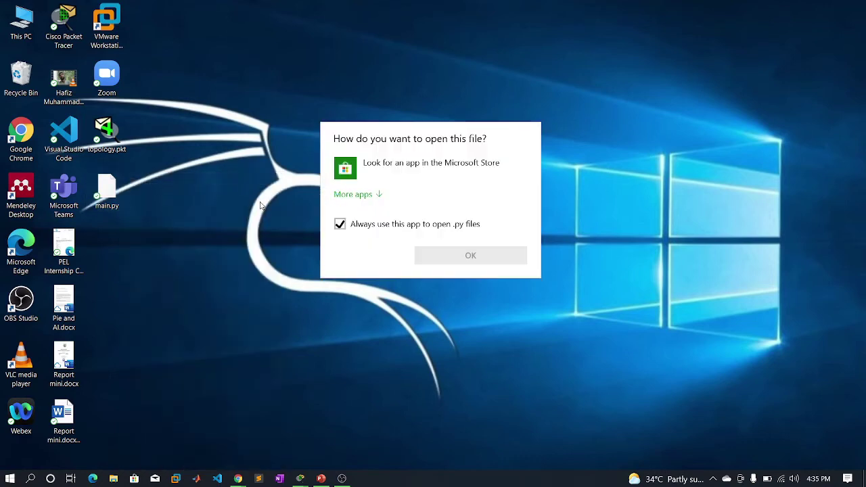
pyautogui.click(374, 195)
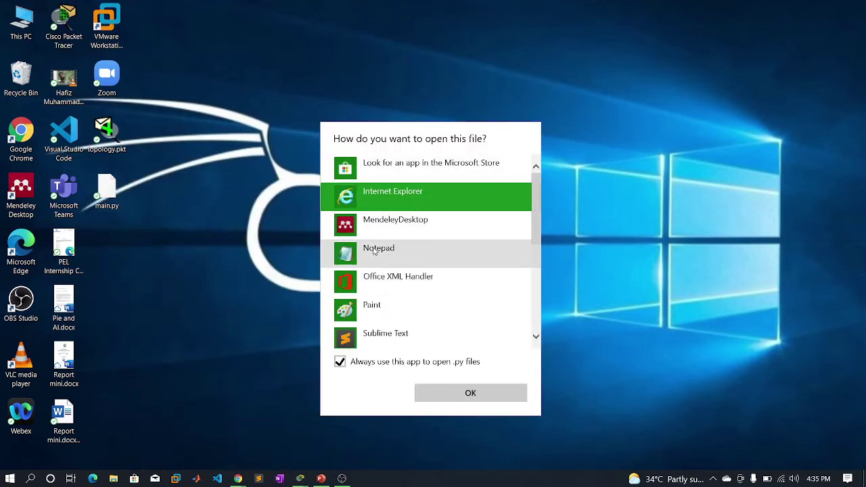
pyautogui.doubleClick(342, 218)
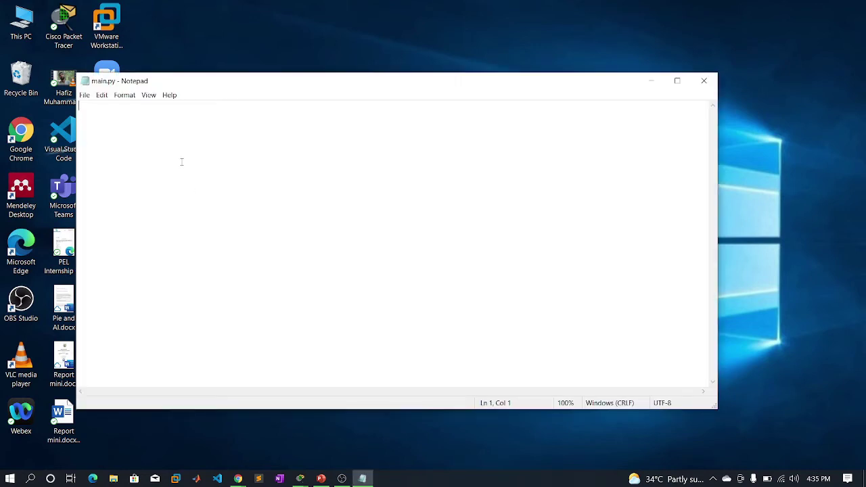
# - Write hello("Hello world ") in main.py and save it with Ctrl+S
pyautogui.write('hello')
pyautogui.write(')()>')
pyautogui.press('BackSpace')
pyautogui.write('"')
pyautogui.write('Hello ')
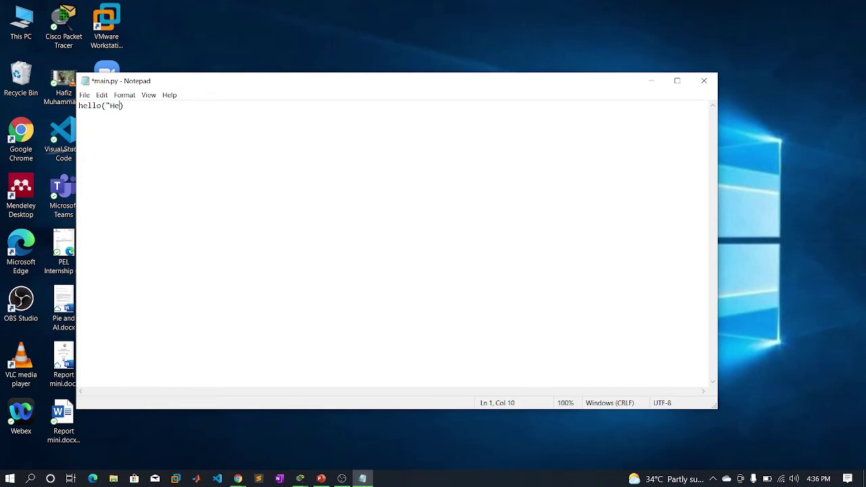
pyautogui.write('world "')
pyautogui.hotkey('ctrl', 's')
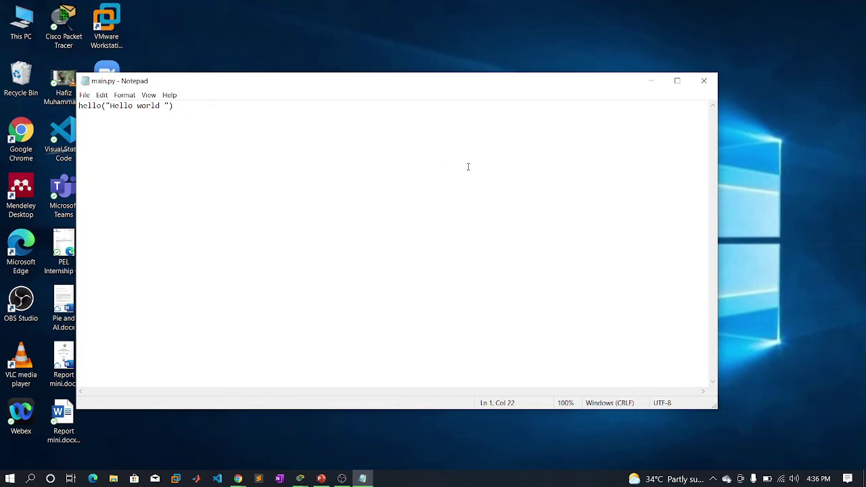
# - Close Notepad, return to the navttc2 repository page, and open the Add file menu
pyautogui.click(703, 81)
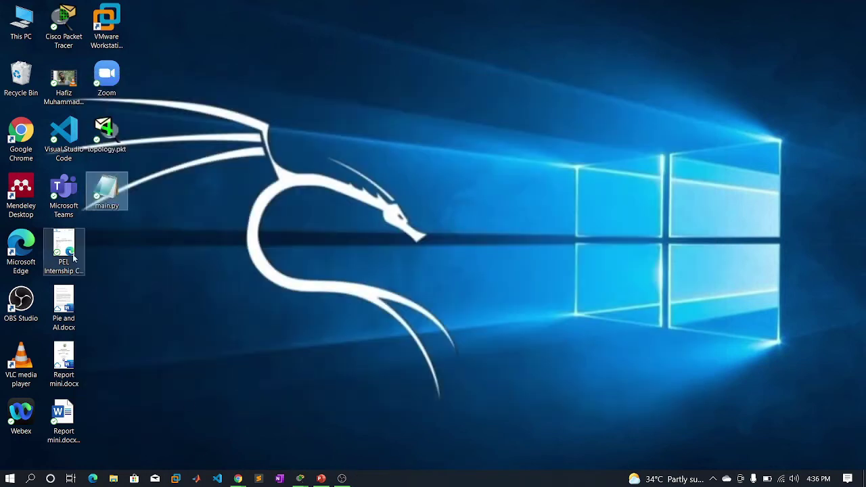
pyautogui.moveTo(107, 191); pyautogui.dragTo(378, 133)
pyautogui.moveTo(234, 481)
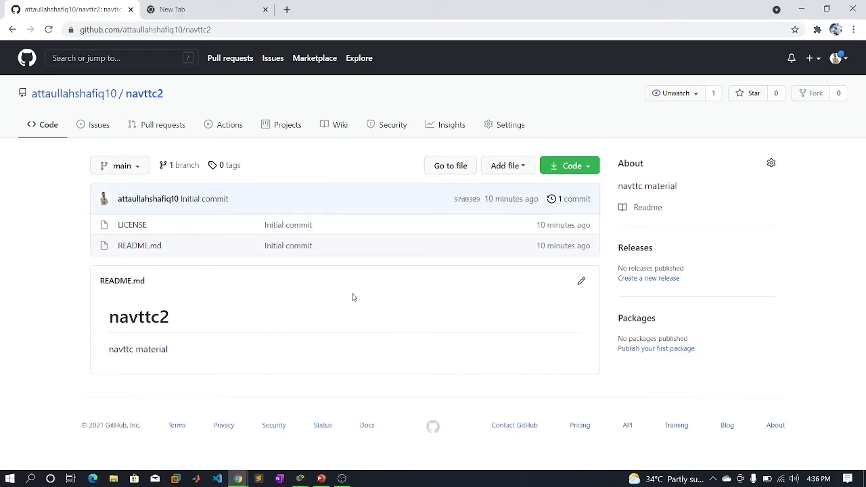
pyautogui.click(526, 172)
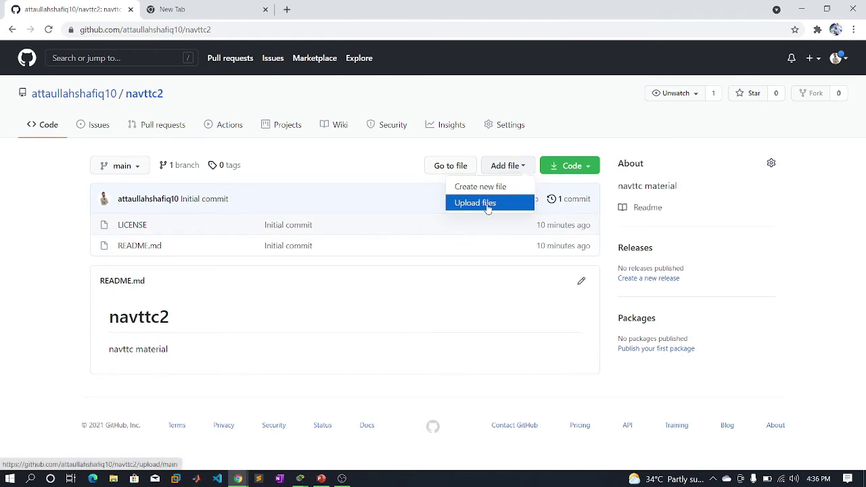
# - Upload main.py from the Desktop and commit it to main as 'Add files via upload'
pyautogui.click(491, 207)
pyautogui.click(447, 281)
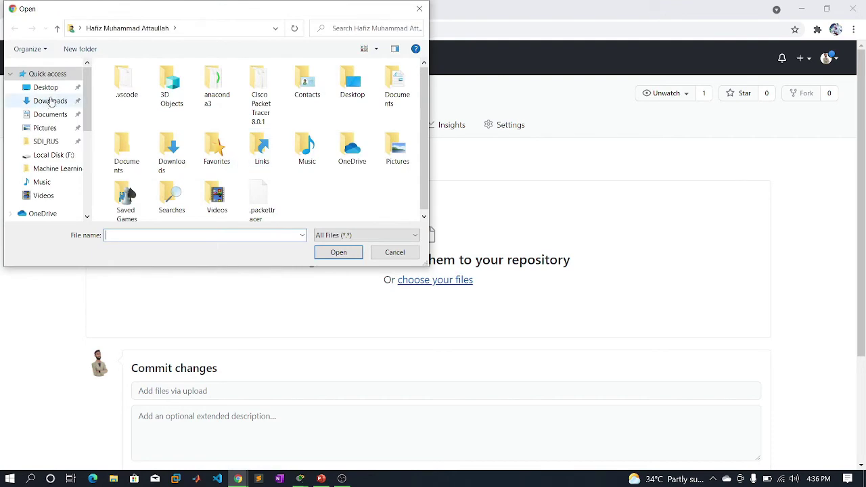
pyautogui.click(54, 88)
pyautogui.scroll(-1, 209, 163)
pyautogui.doubleClick(140, 97)
pyautogui.scroll(-3, 305, 298)
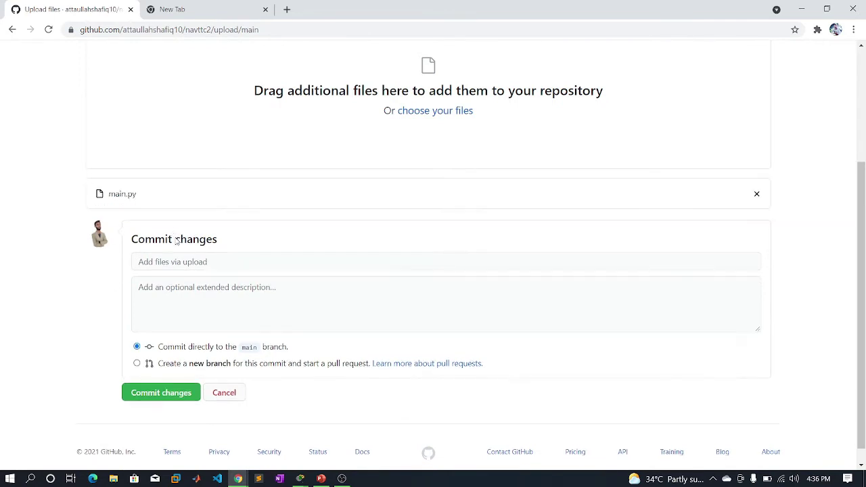
pyautogui.click(172, 394)
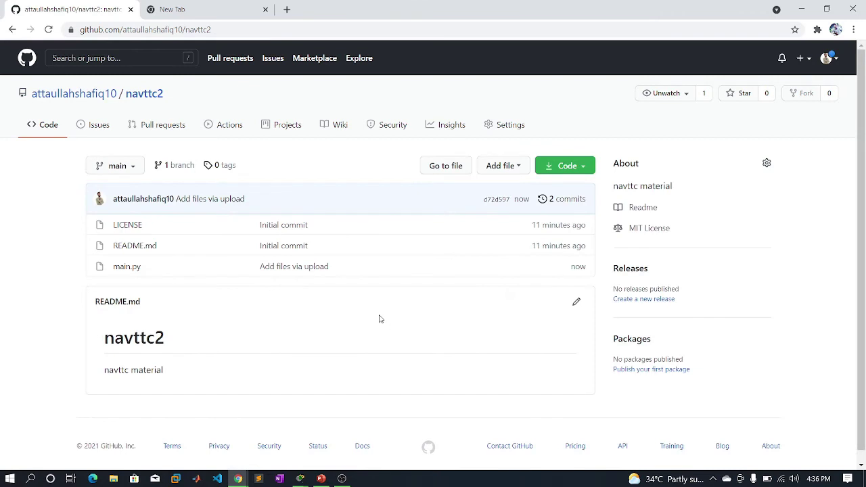
# - Reload navttc2 to show main.py and Python 100.0%, then open Add file
pyautogui.press('F5')
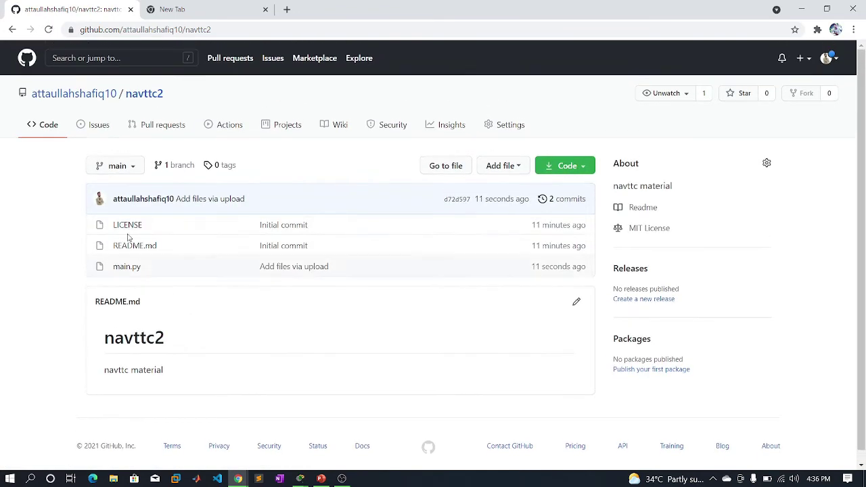
pyautogui.click(49, 30)
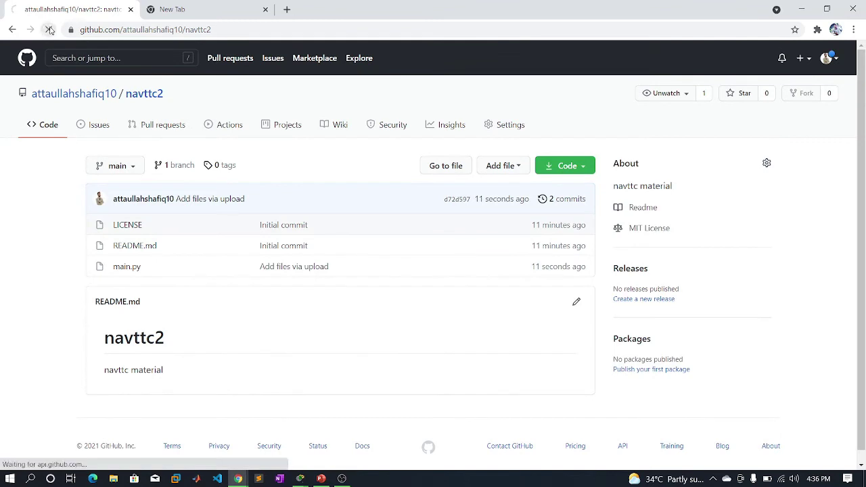
pyautogui.scroll(-2, 561, 295)
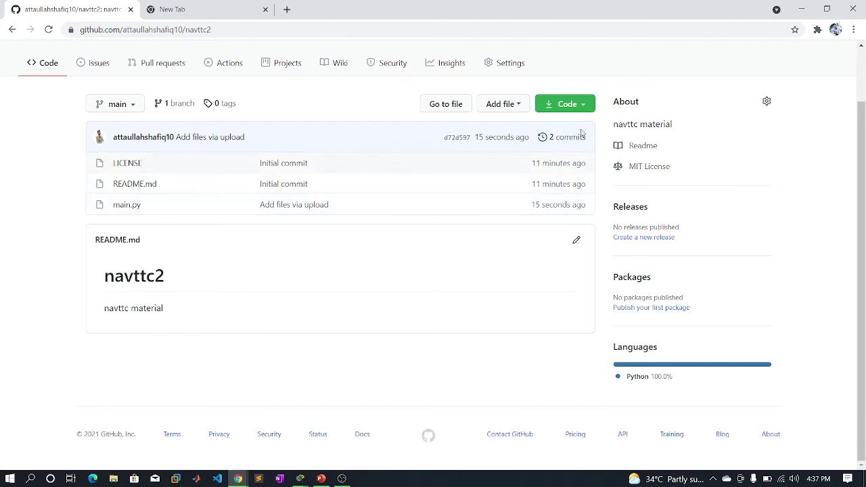
pyautogui.click(518, 108)
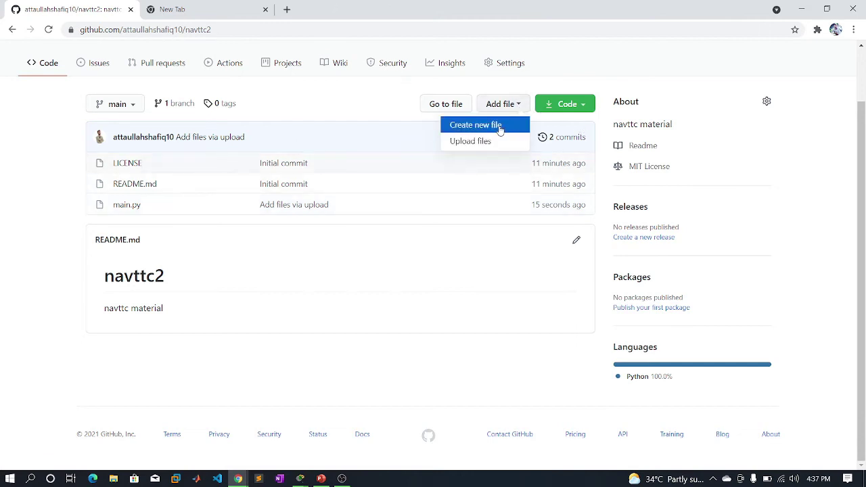
# - Create index.html with placeholder text and commit it as 'Create index.html'
pyautogui.click(500, 128)
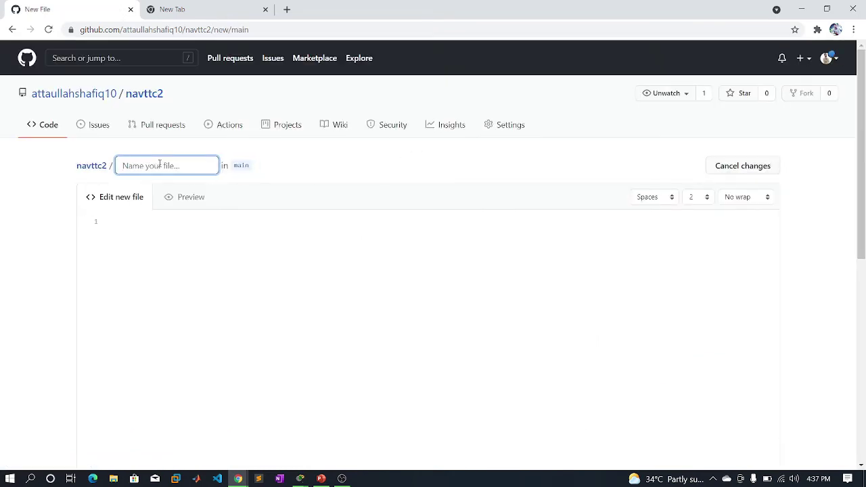
pyautogui.write('m')
pyautogui.press('BackSpace')
pyautogui.write('index.html')
pyautogui.click(144, 245)
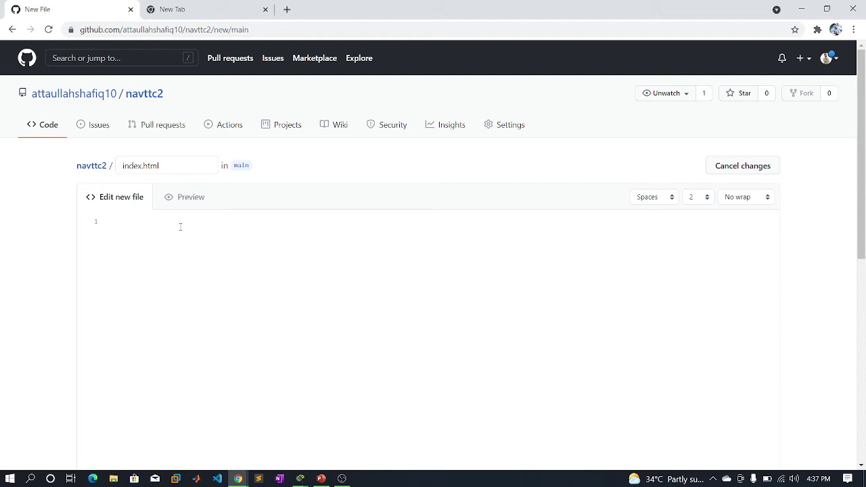
pyautogui.write(':')
pyautogui.press('BackSpace')
pyautogui.write('Ana')
pyautogui.press('BackSpace')
pyautogui.press('BackSpace')
pyautogui.press('BackSpace')
pyautogui.write('aaaskkdhkjdhasjfsdjf')
pyautogui.scroll(-10, 21, 247)
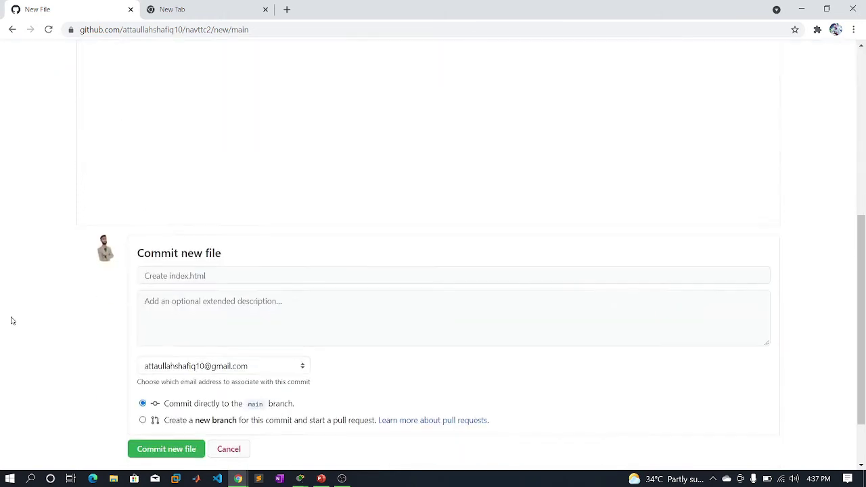
pyautogui.click(149, 375)
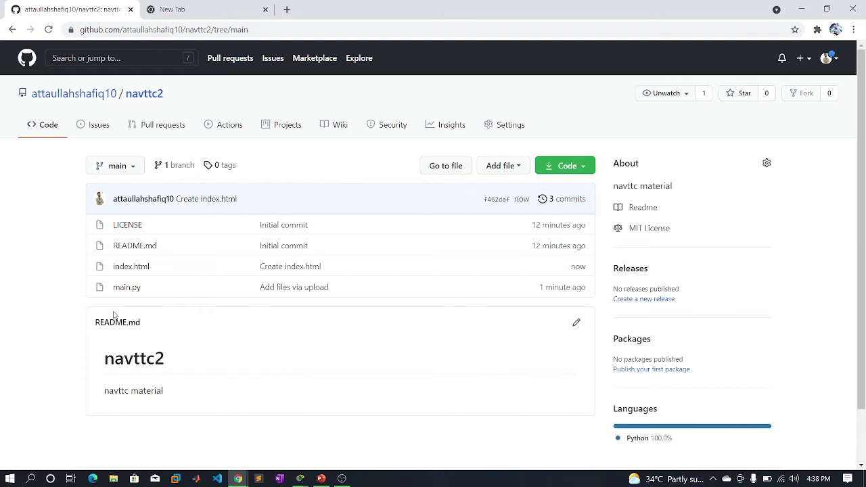
# - Bring Sublime Text to the front from the taskbar
pyautogui.click(7, 476)
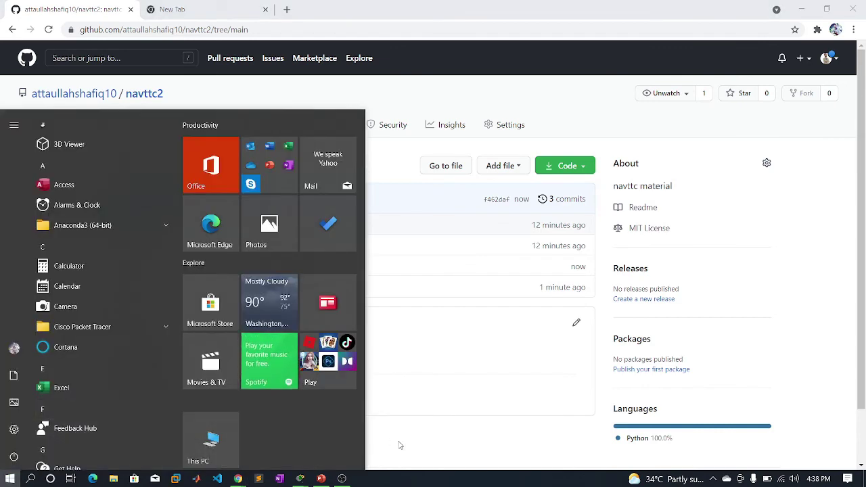
pyautogui.click(395, 448)
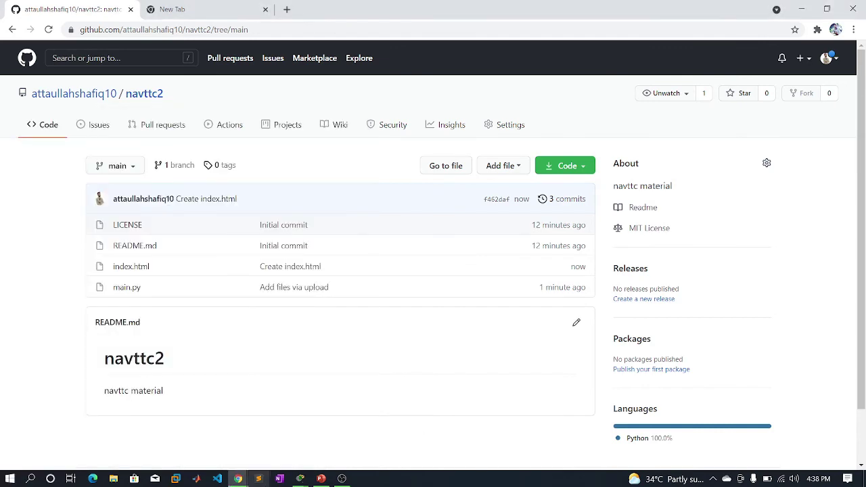
pyautogui.click(259, 478)
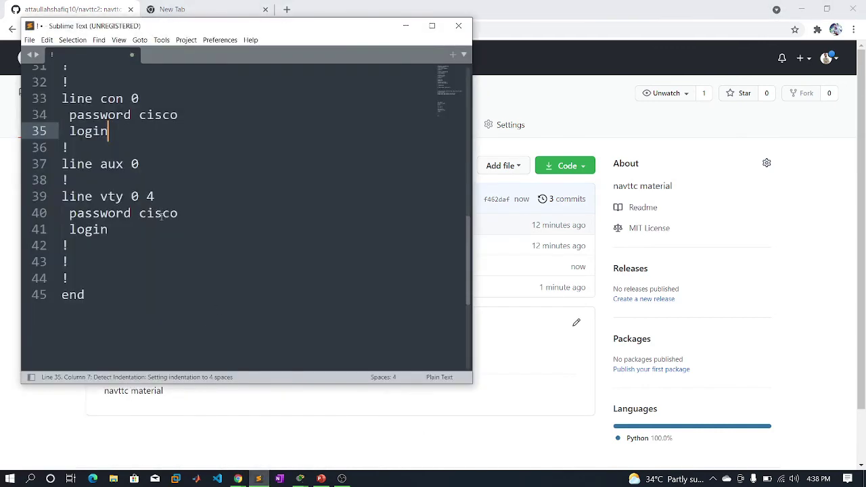
# - Insert empty lines after the config's closing 'end' and place the cursor on line 66
pyautogui.click(162, 213)
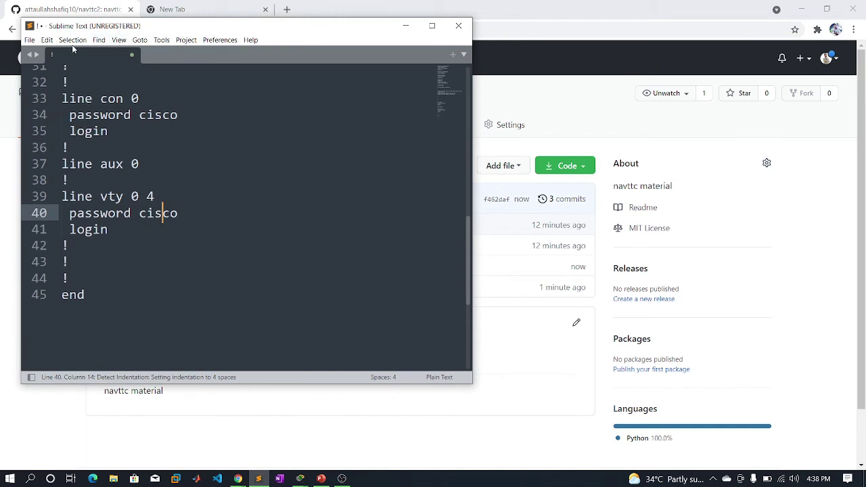
pyautogui.click(144, 131)
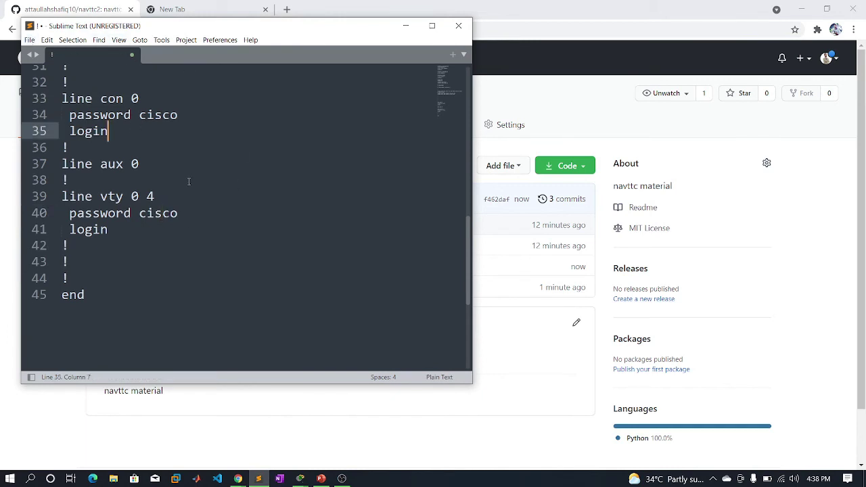
pyautogui.click(146, 335)
pyautogui.press('Return')
pyautogui.press('Return')
pyautogui.press('Return')
pyautogui.press('Return')
pyautogui.press('Return')
pyautogui.press('Return')
pyautogui.press('Return')
pyautogui.press('Return')
pyautogui.press('Return')
pyautogui.press('Return')
pyautogui.press('Return')
pyautogui.press('Return')
pyautogui.press('Return')
pyautogui.press('Return')
pyautogui.press('Return')
pyautogui.press('Return')
pyautogui.press('Return')
pyautogui.press('Return')
pyautogui.press('Return')
pyautogui.press('Return')
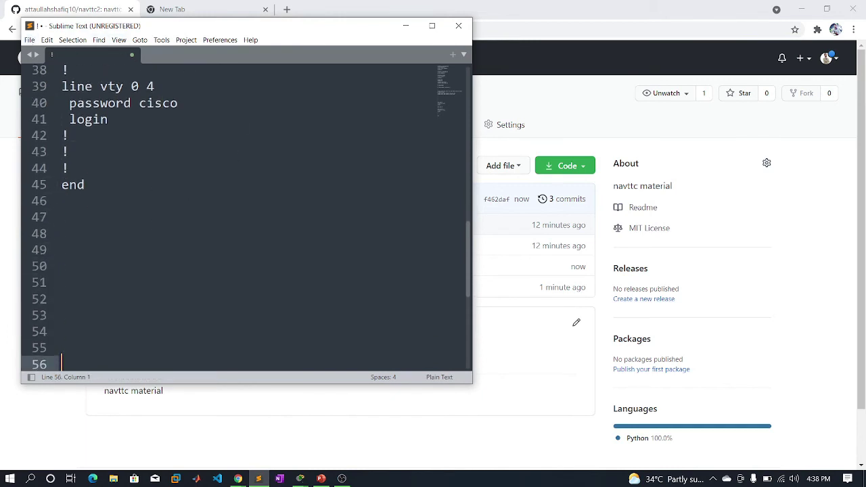
pyautogui.press('Return')
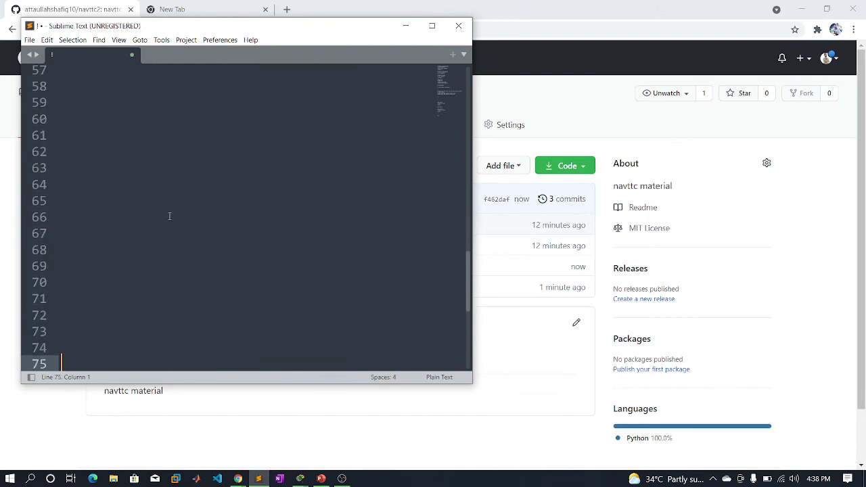
pyautogui.click(170, 215)
# - Write 'git init' on line 66 and 'git status' on line 68, separated by a blank line
pyautogui.write('git ')
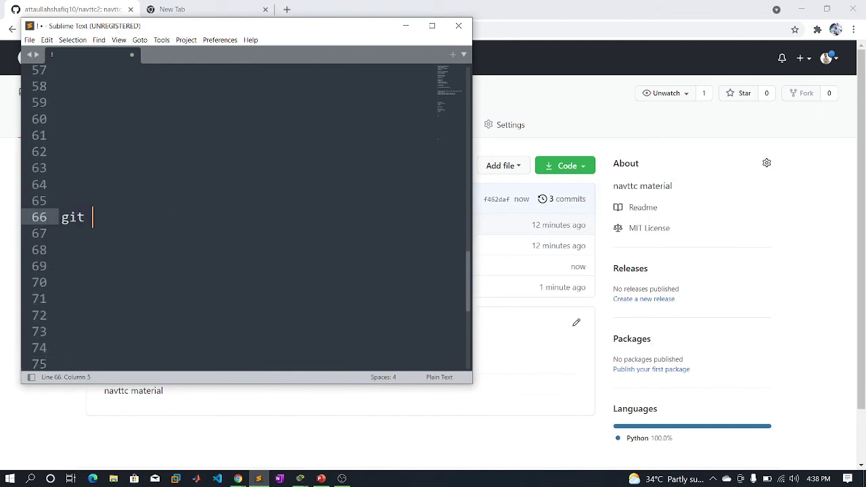
pyautogui.write('init')
pyautogui.press('Return')
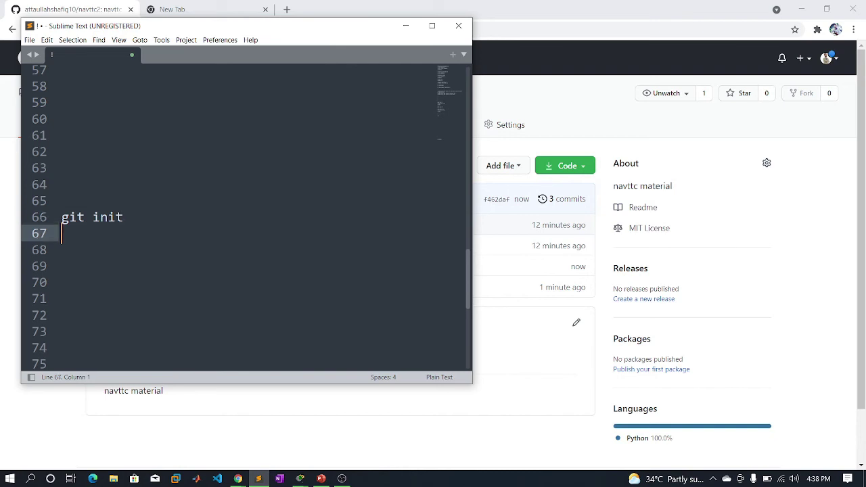
pyautogui.press('Return')
pyautogui.write('g')
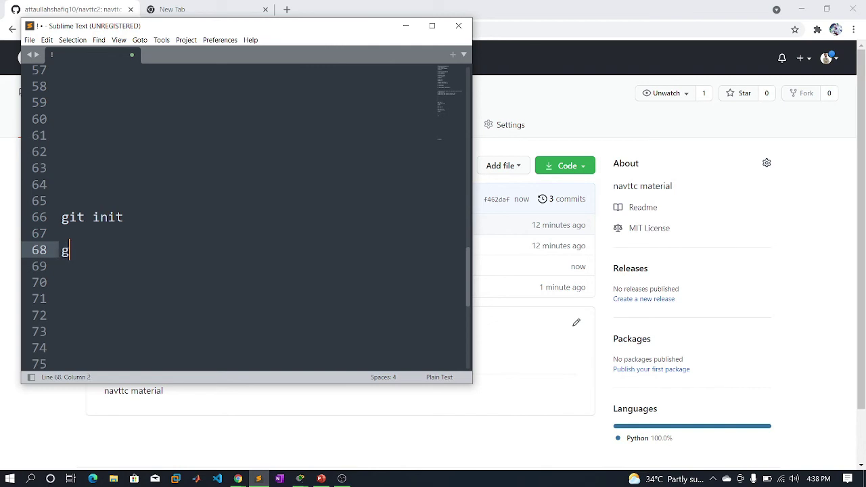
pyautogui.write('it status')
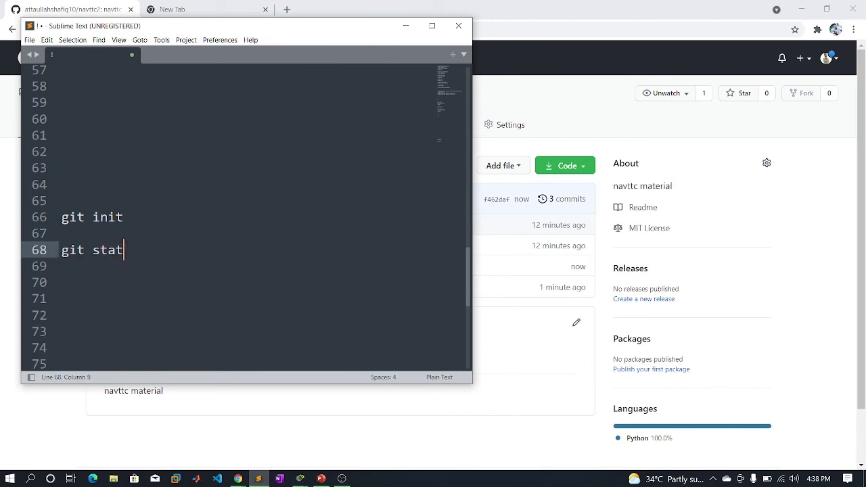
pyautogui.press('Return')
pyautogui.press('Return')
pyautogui.press('Return')
pyautogui.press('Return')
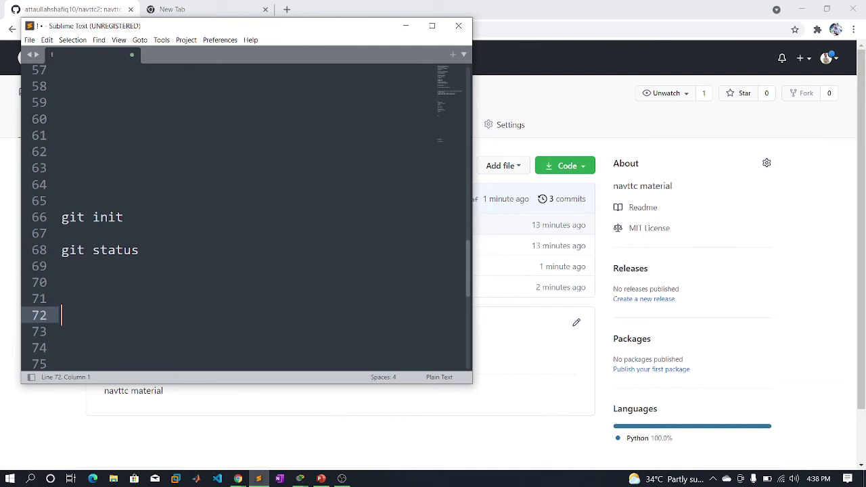
# - Write 'git add main.py index.html' on line 72
pyautogui.write('git add')
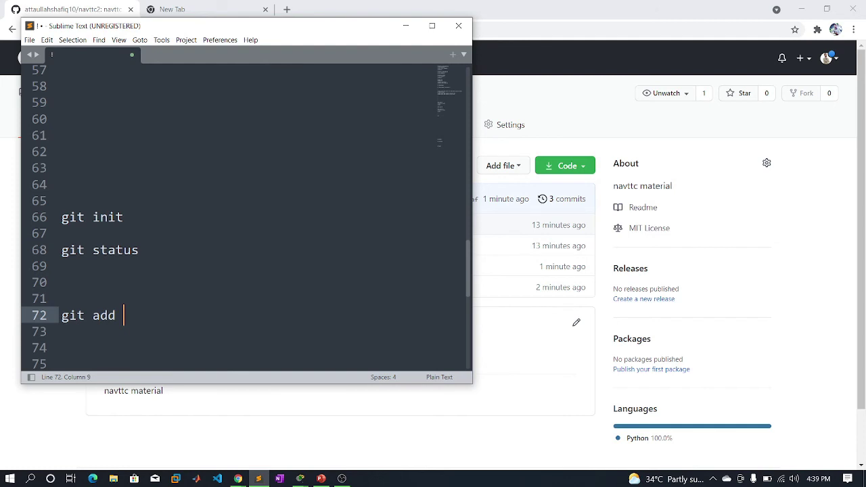
pyautogui.write(' .')
pyautogui.press('BackSpace')
pyautogui.write('main.py ')
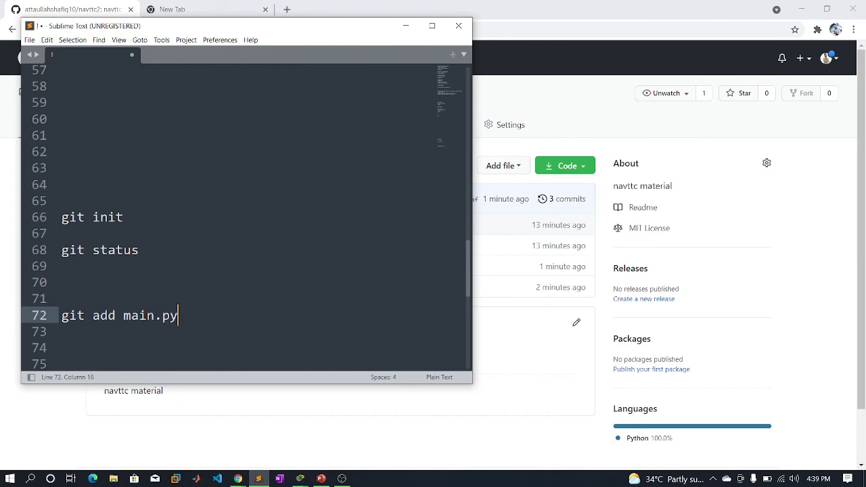
pyautogui.write('index')
pyautogui.write('.htm')
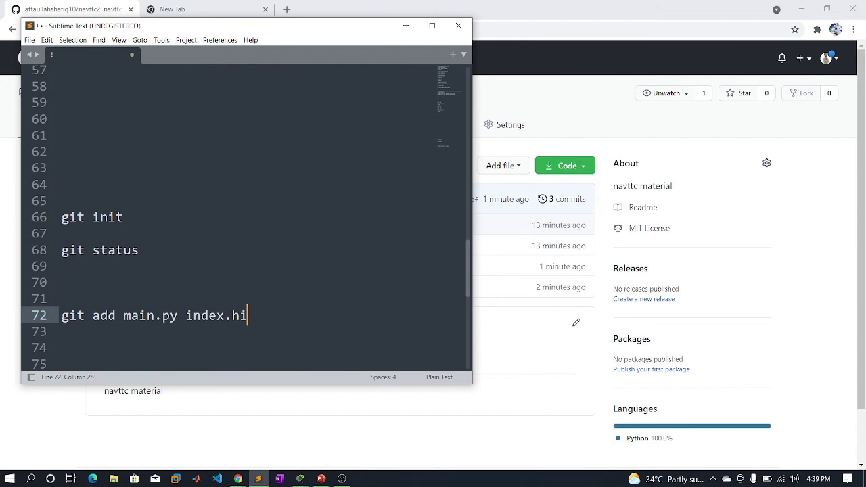
pyautogui.write('l')
pyautogui.press('Return')
pyautogui.press('Return')
pyautogui.press('Return')
# - Add a 'git add' line below it and begin typing 'git sta' on the next line
pyautogui.write('git add')
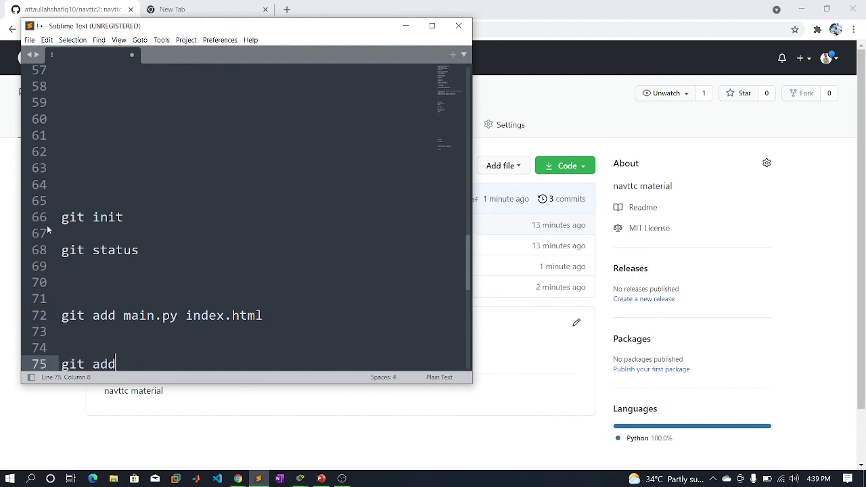
pyautogui.scroll(-4, 163, 332)
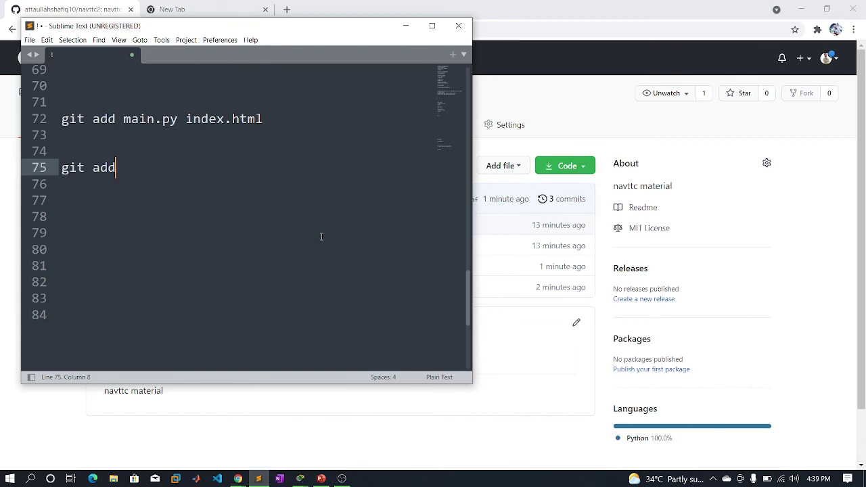
pyautogui.press('Return')
pyautogui.press('Return')
pyautogui.press('Return')
pyautogui.write('git')
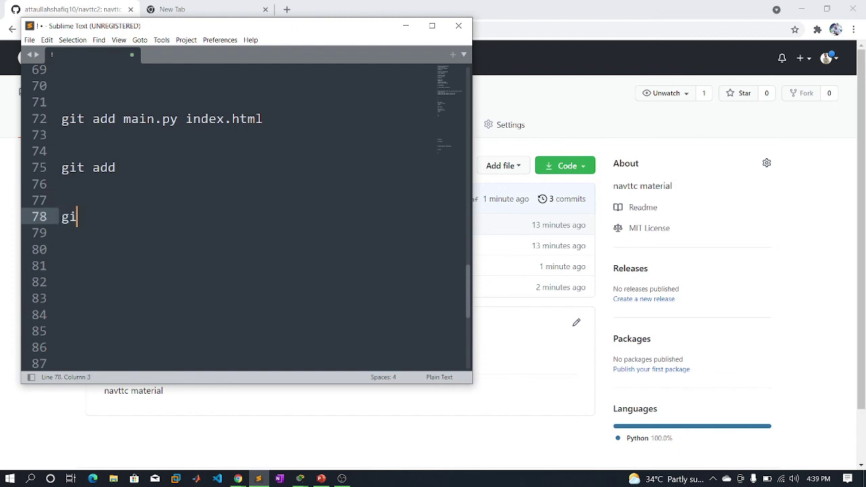